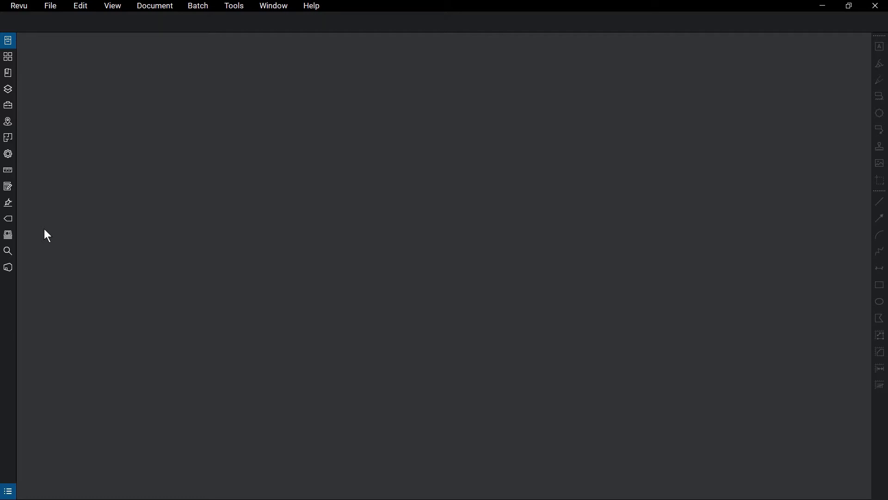
Open the Sets panel and check Sets in the list of panels that can be shown.
{"action": "left_click", "coordinate": [10, 236]}
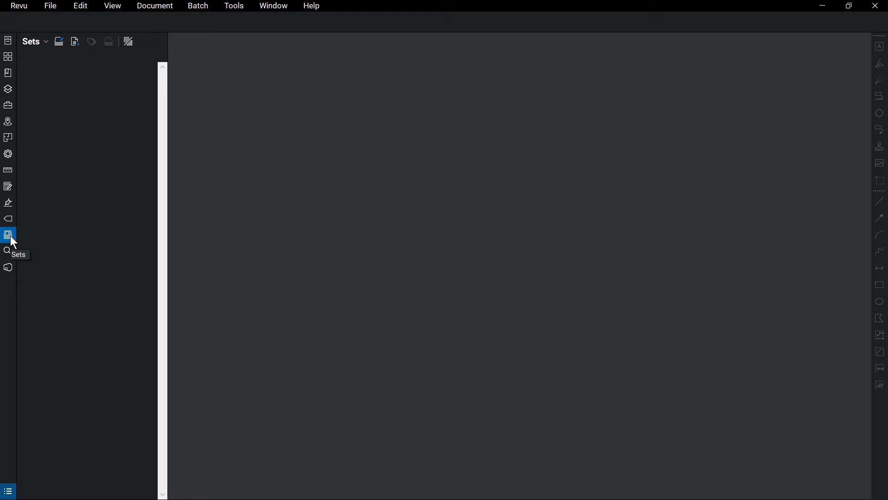
{"action": "right_click", "coordinate": [10, 285]}
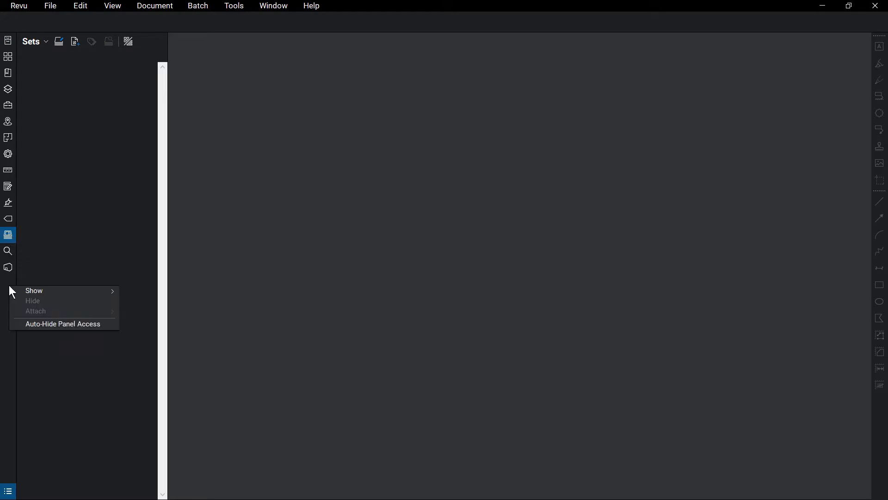
{"action": "mouse_move", "coordinate": [45, 290]}
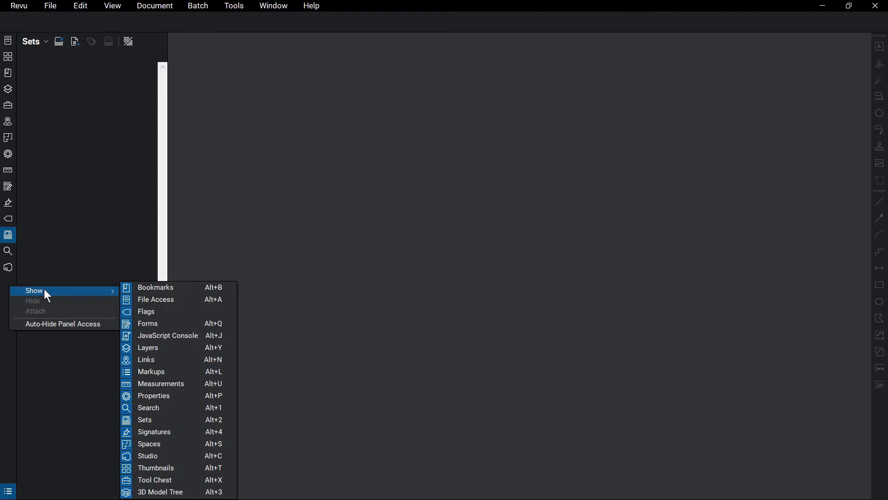
{"action": "left_click", "coordinate": [167, 419]}
Create a new set and add the Plan Sets folder to it, including its subfolders.
{"action": "left_click", "coordinate": [46, 45]}
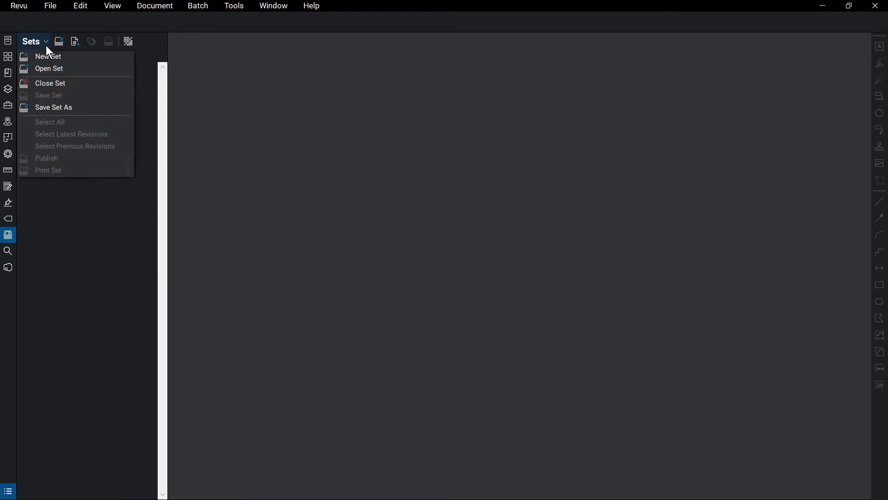
{"action": "left_click", "coordinate": [68, 64]}
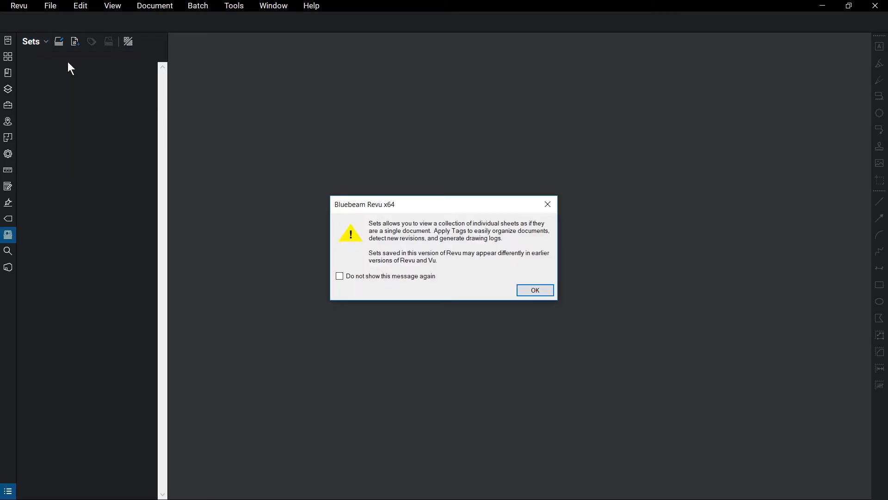
{"action": "left_click", "coordinate": [528, 292]}
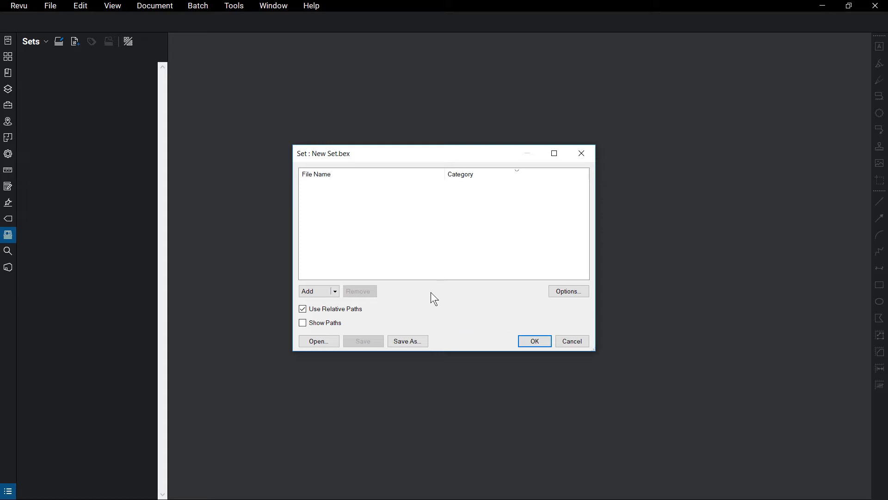
{"action": "left_click", "coordinate": [335, 293]}
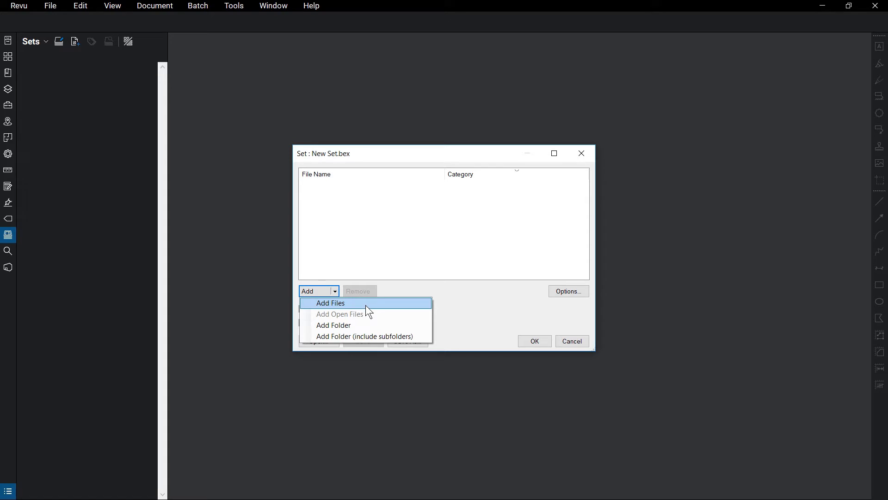
{"action": "left_click", "coordinate": [415, 336]}
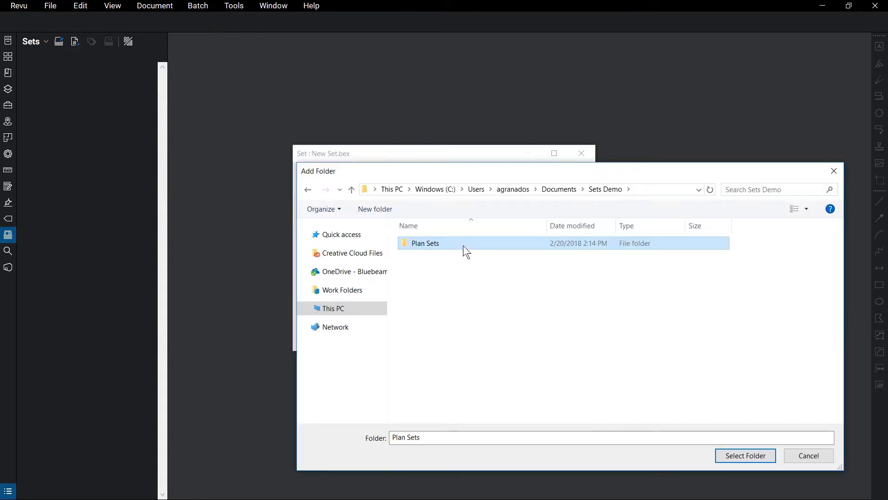
{"action": "left_click", "coordinate": [764, 456]}
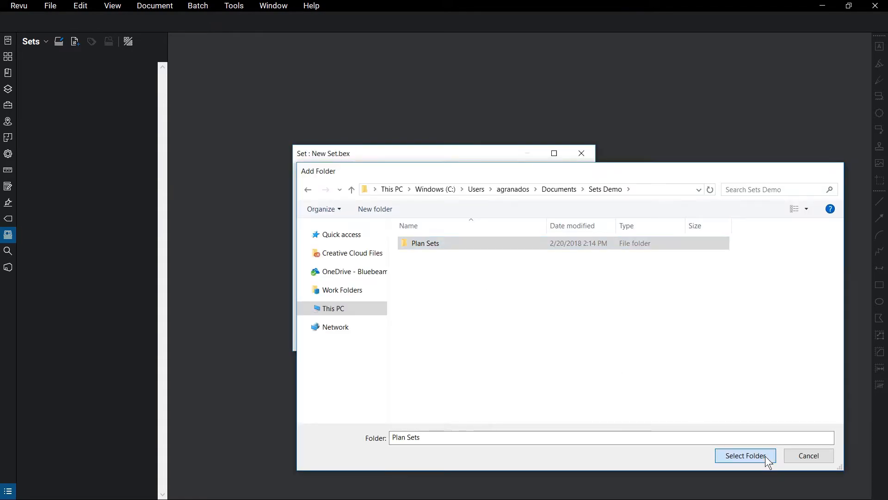
Remove the file A8.01 - DOOR SCHEDULE.pdf from the new set's file list.
{"action": "left_click_drag", "start_coordinate": [584, 210], "coordinate": [584, 233]}
{"action": "left_click", "coordinate": [396, 249]}
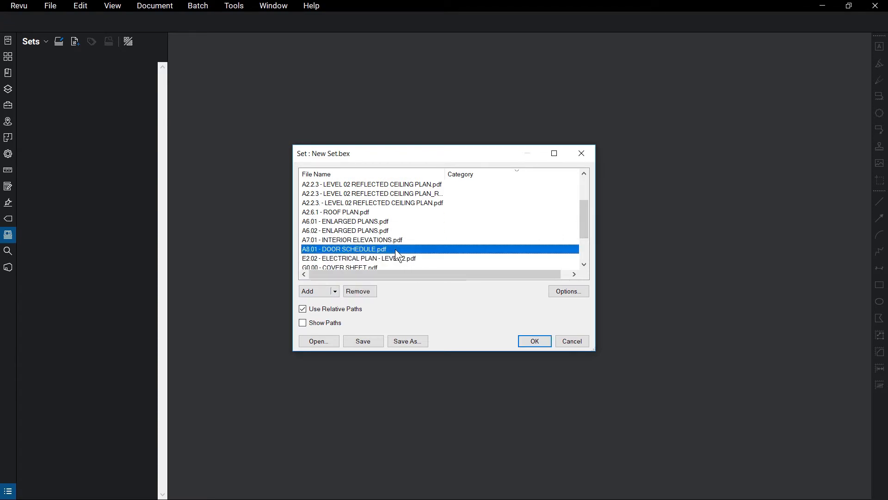
{"action": "left_click", "coordinate": [370, 290]}
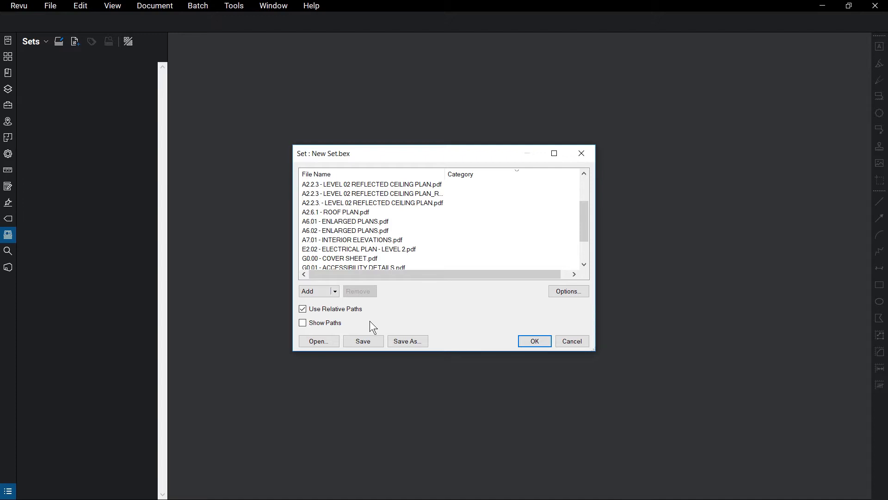
Review the sorting, category and tag options of the new set.
{"action": "left_click", "coordinate": [584, 293]}
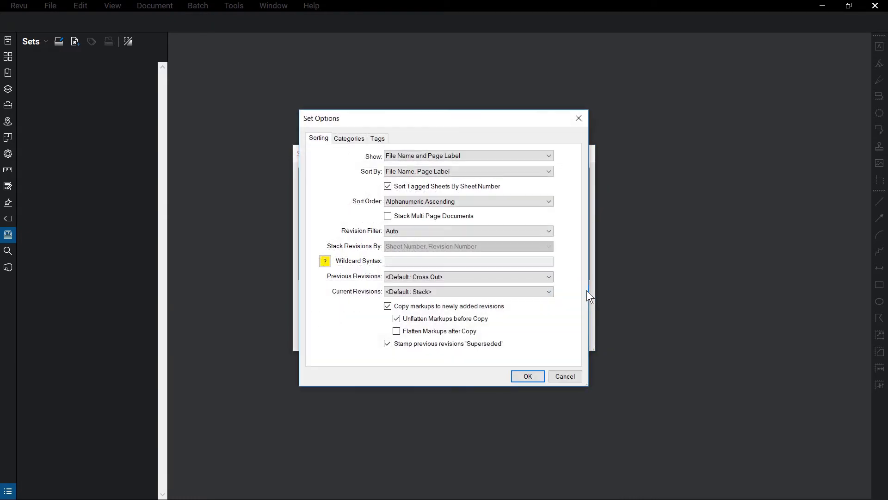
{"action": "left_click", "coordinate": [352, 142]}
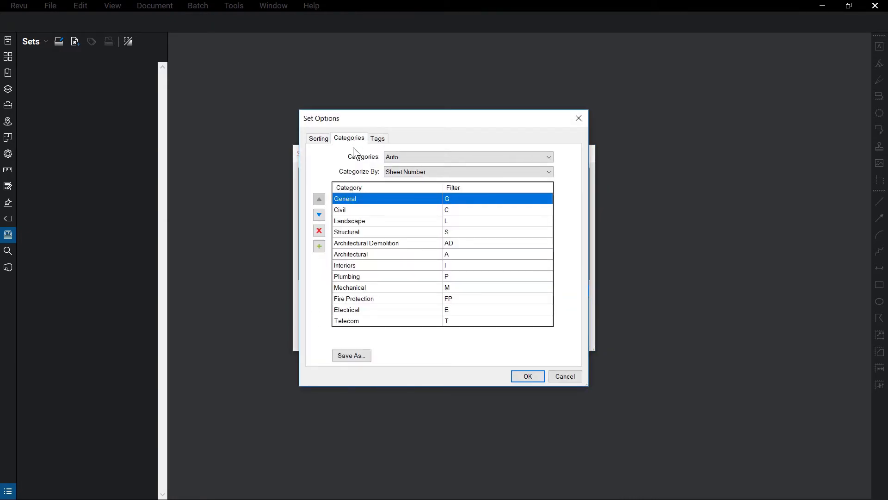
{"action": "left_click", "coordinate": [382, 141]}
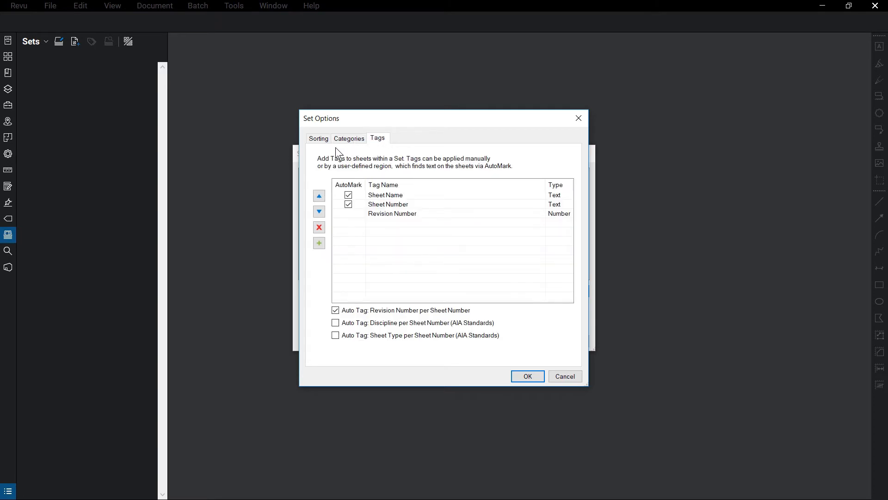
{"action": "left_click", "coordinate": [325, 140]}
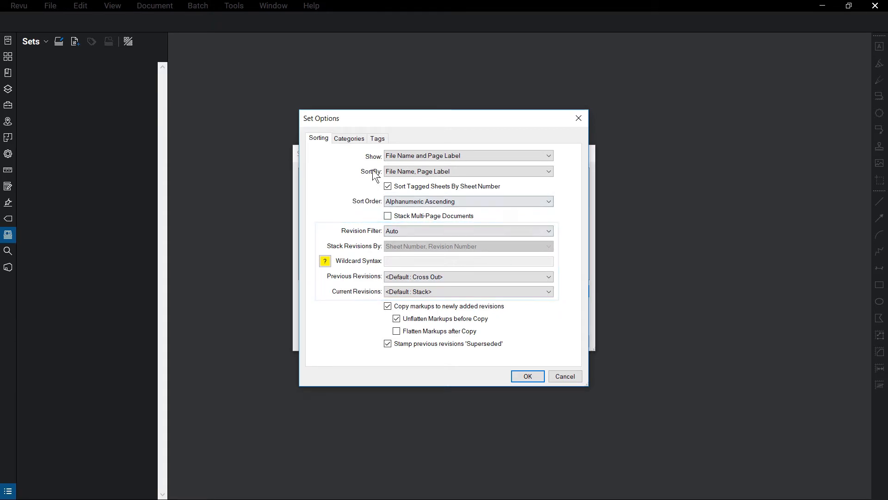
Add a category named New Category with the filter NC to the set's category list.
{"action": "left_click", "coordinate": [364, 139]}
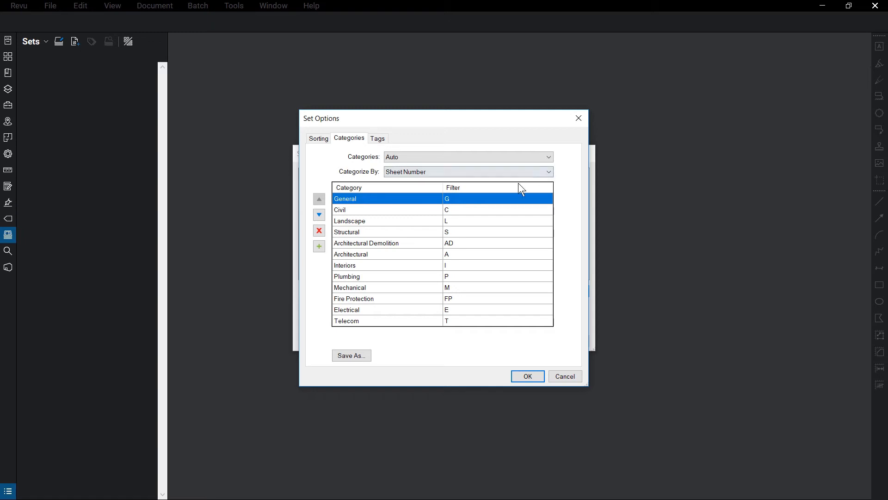
{"action": "left_click", "coordinate": [323, 248]}
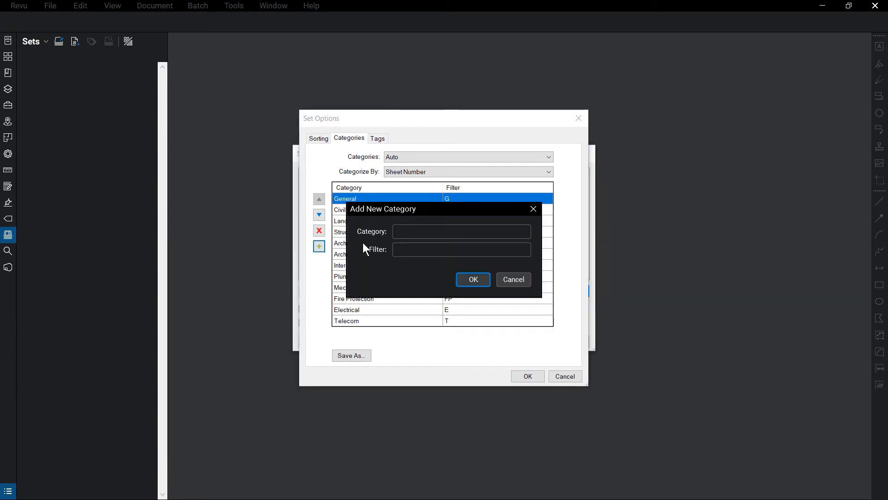
{"action": "left_click", "coordinate": [408, 232]}
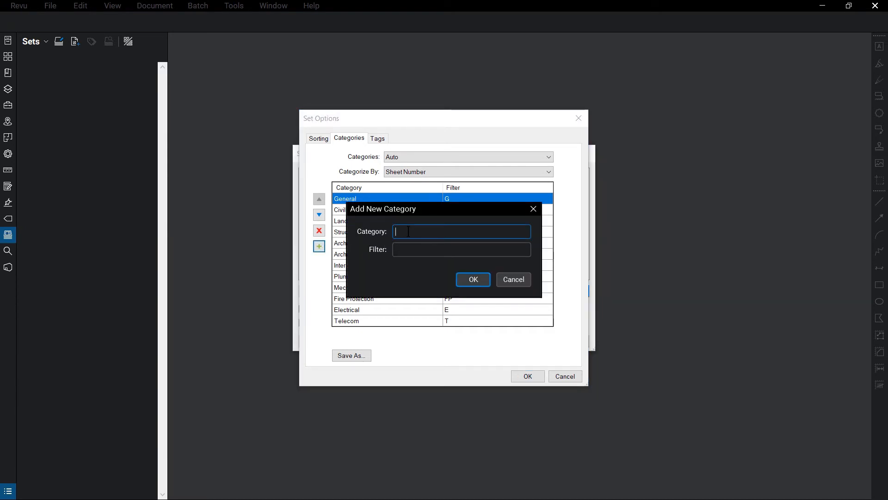
{"action": "type", "text": "New Category"}
{"action": "left_click", "coordinate": [410, 249]}
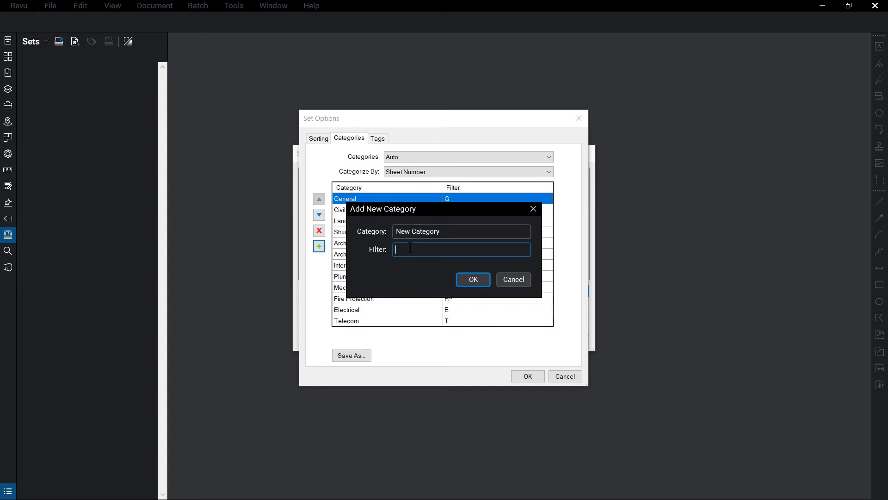
{"action": "type", "text": "NC"}
{"action": "left_click", "coordinate": [480, 278]}
Move New Category two places up, above Electrical, and delete it from the category list.
{"action": "left_click_drag", "start_coordinate": [548, 260], "coordinate": [544, 279]}
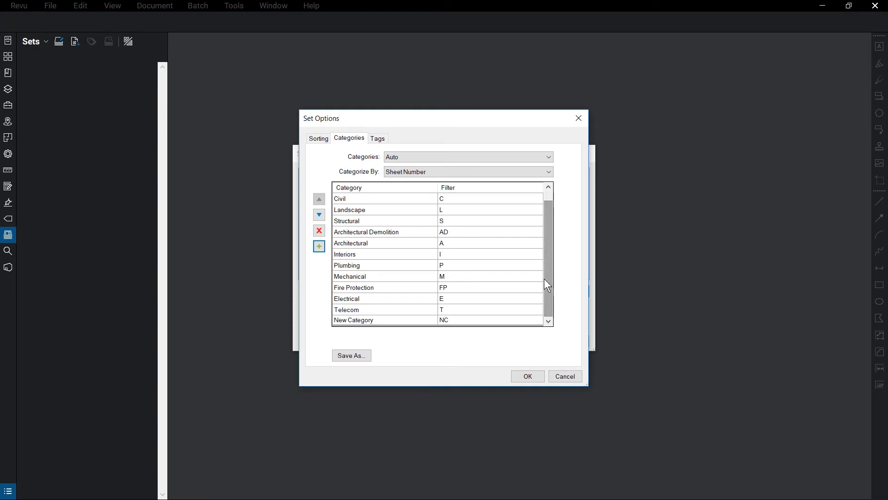
{"action": "left_click", "coordinate": [478, 320]}
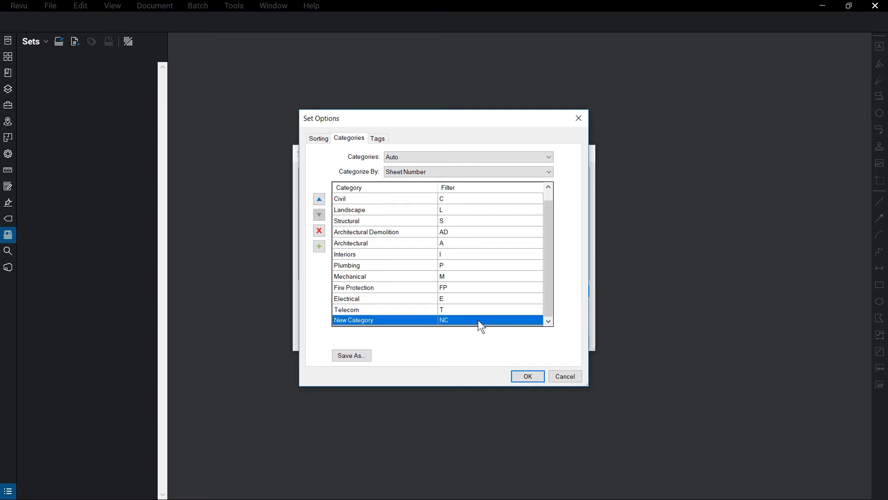
{"action": "left_click", "coordinate": [319, 199]}
{"action": "left_click", "coordinate": [320, 199]}
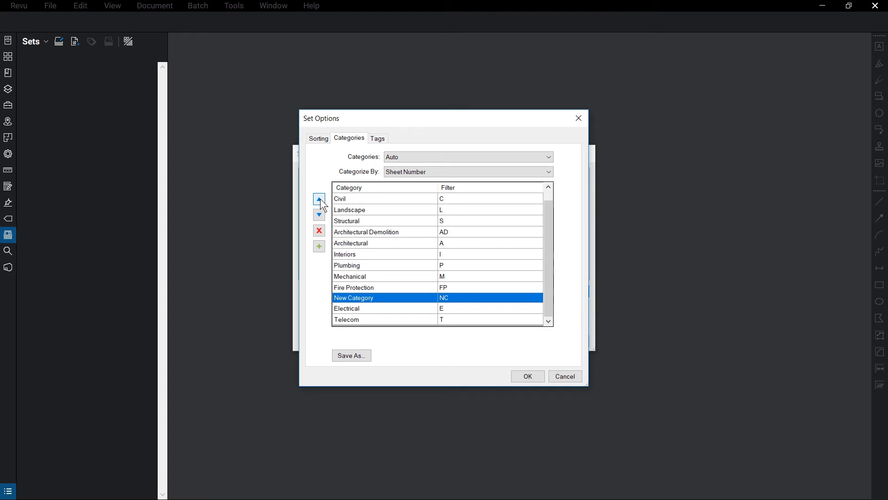
{"action": "left_click", "coordinate": [320, 231]}
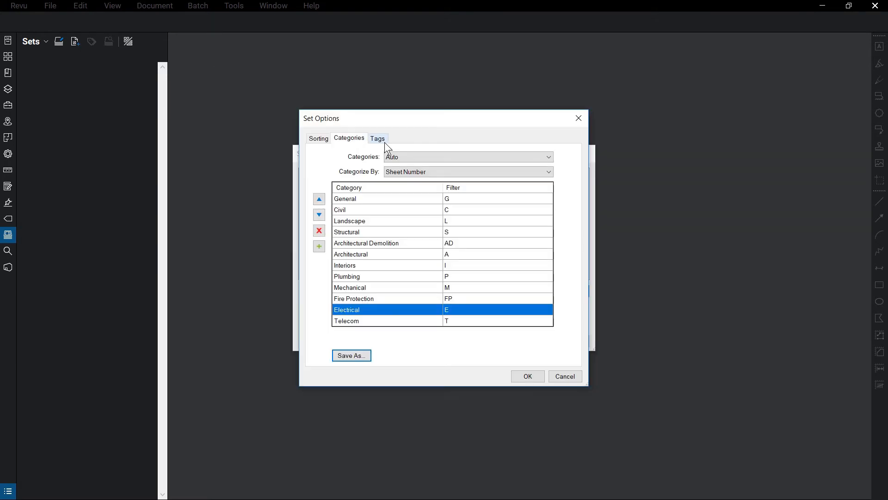
Examine the set's tag options and the tag editor's default and custom fields, leaving the editor without adding a tag.
{"action": "left_click", "coordinate": [385, 140]}
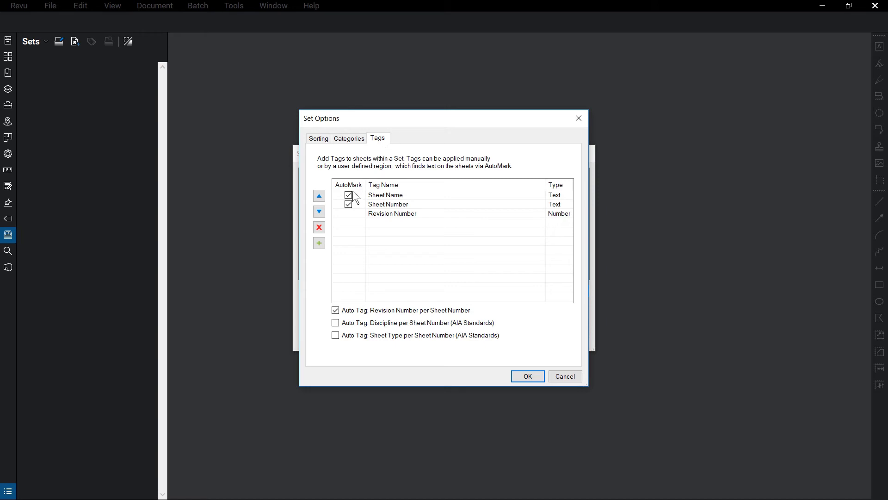
{"action": "left_click", "coordinate": [319, 243]}
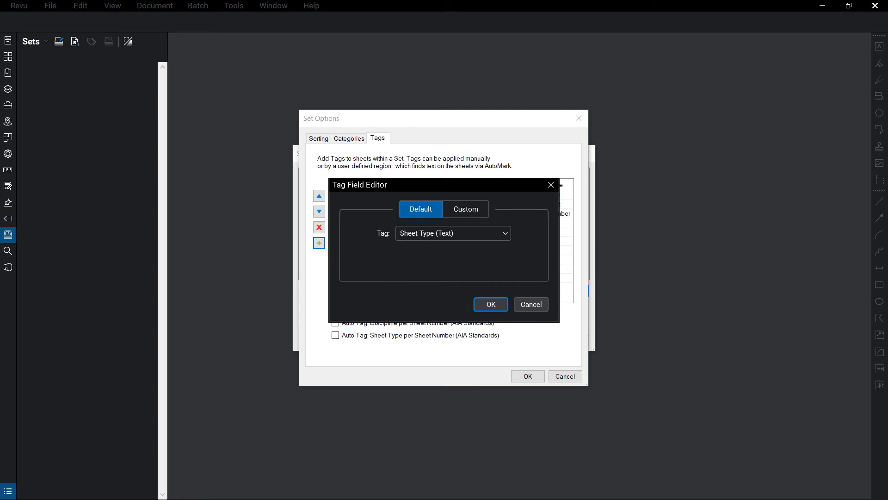
{"action": "left_click", "coordinate": [466, 209]}
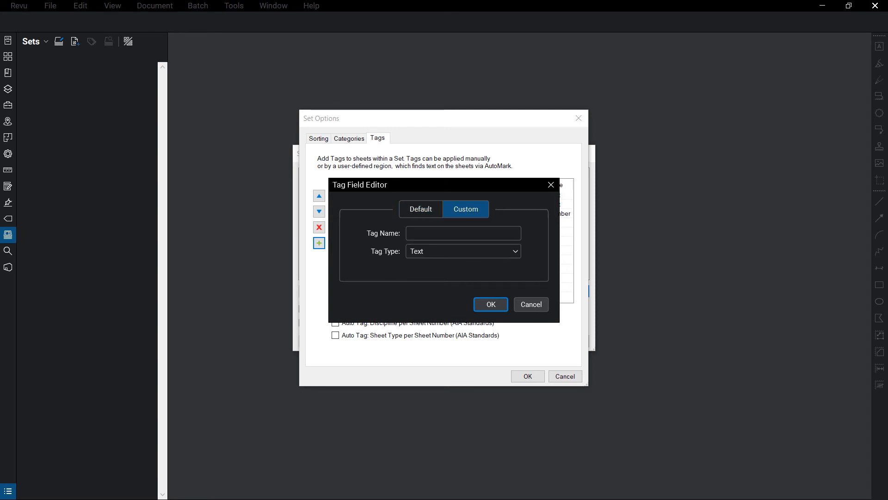
{"action": "left_click", "coordinate": [531, 304]}
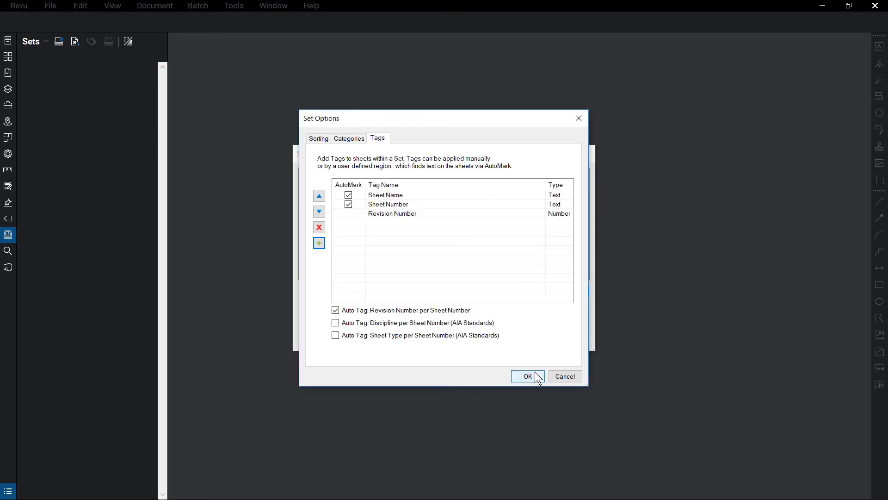
Accept the set options and confirm the new set to begin tagging its sheets.
{"action": "left_click", "coordinate": [536, 376]}
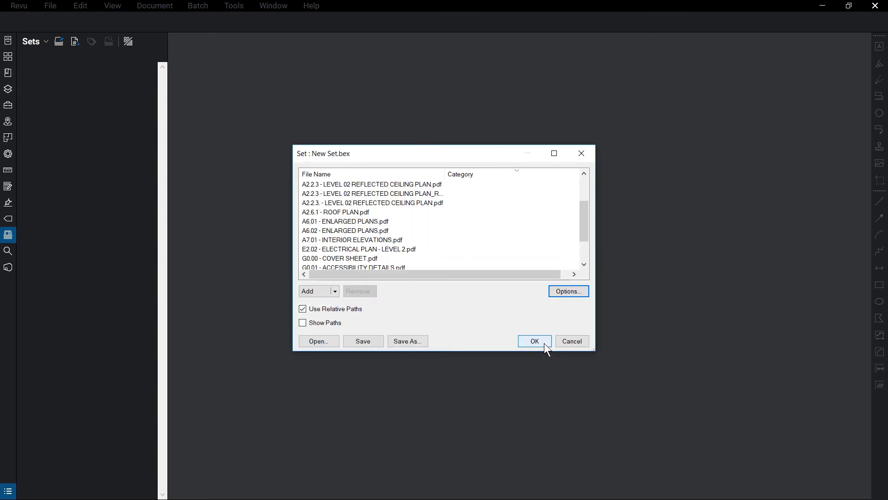
{"action": "left_click", "coordinate": [544, 343]}
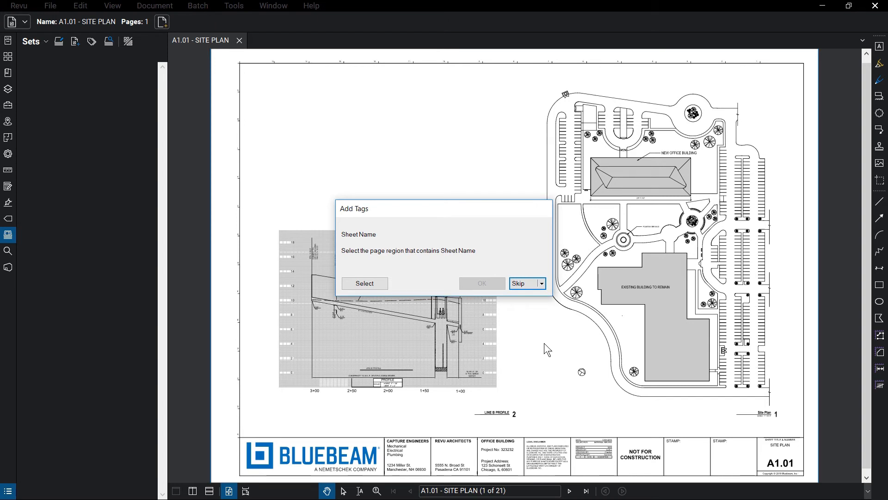
Define the Sheet Name tag from the region around SITE PLAN in the title block and apply it to the sheets.
{"action": "left_click", "coordinate": [542, 284]}
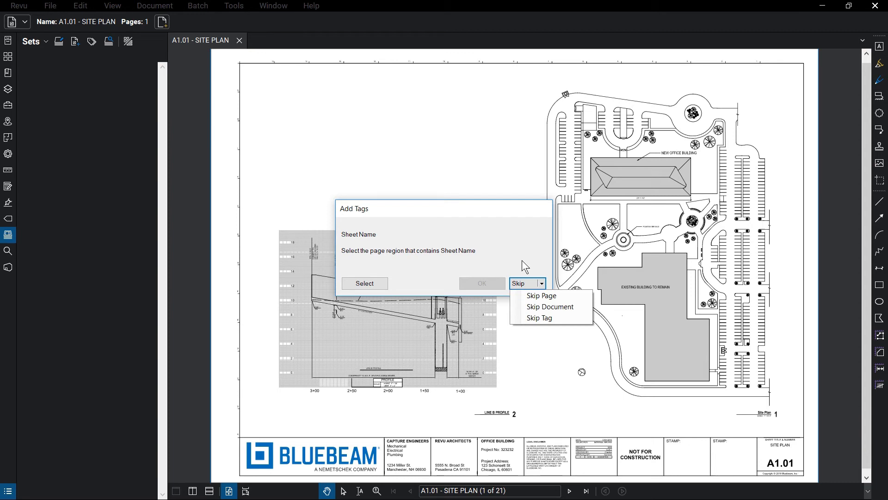
{"action": "key", "text": "Escape"}
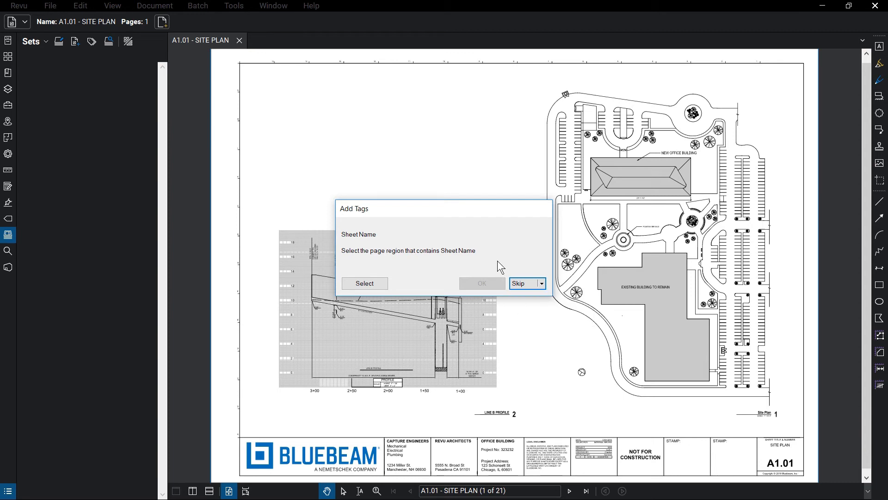
{"action": "left_click", "coordinate": [384, 282]}
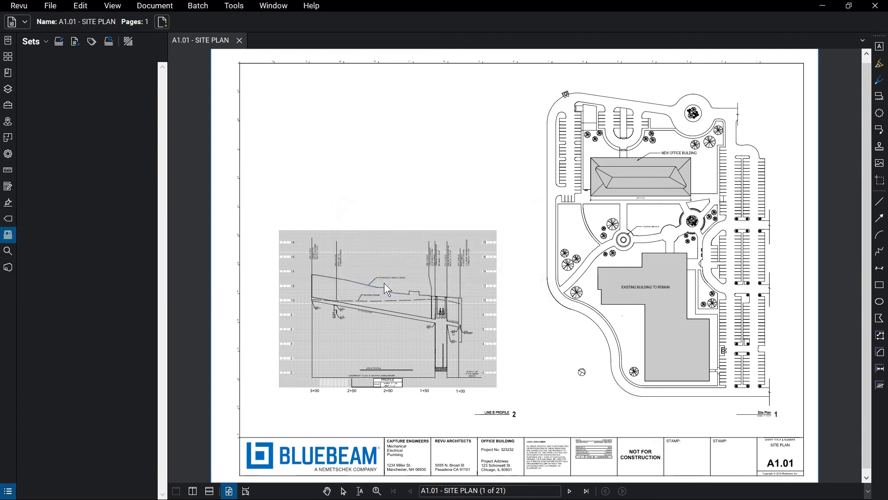
{"action": "scroll", "coordinate": [758, 442], "scroll_direction": "up", "scroll_amount": 5}
{"action": "left_click_drag", "start_coordinate": [759, 442], "coordinate": [830, 363]}
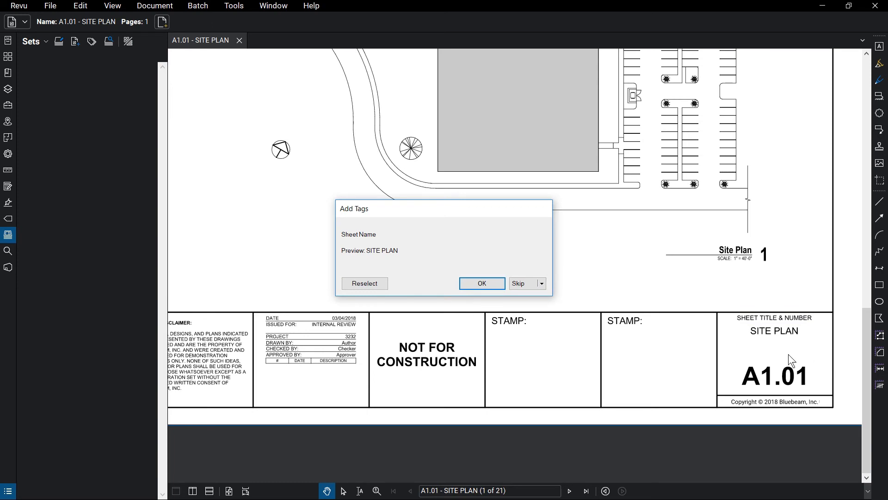
{"action": "left_click", "coordinate": [495, 285]}
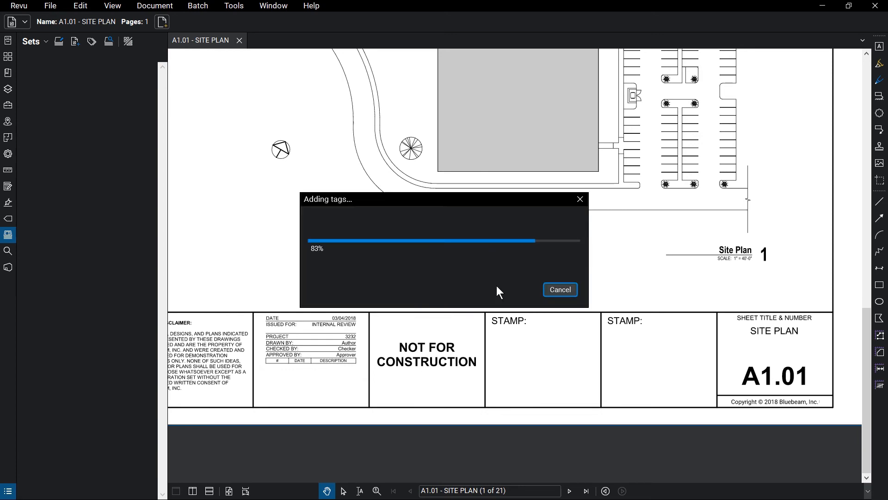
Define the Sheet Number tag from the region around A1.01 in the title block and apply it to the sheets.
{"action": "left_click", "coordinate": [379, 282]}
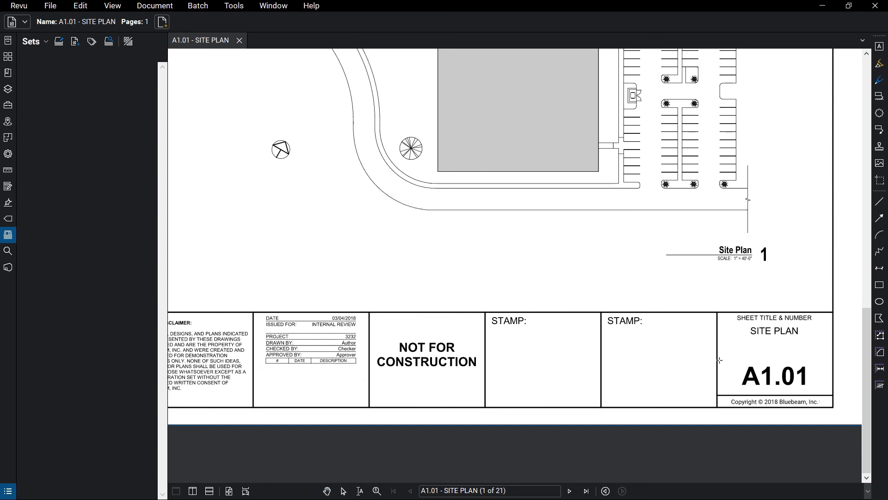
{"action": "left_click", "coordinate": [495, 284]}
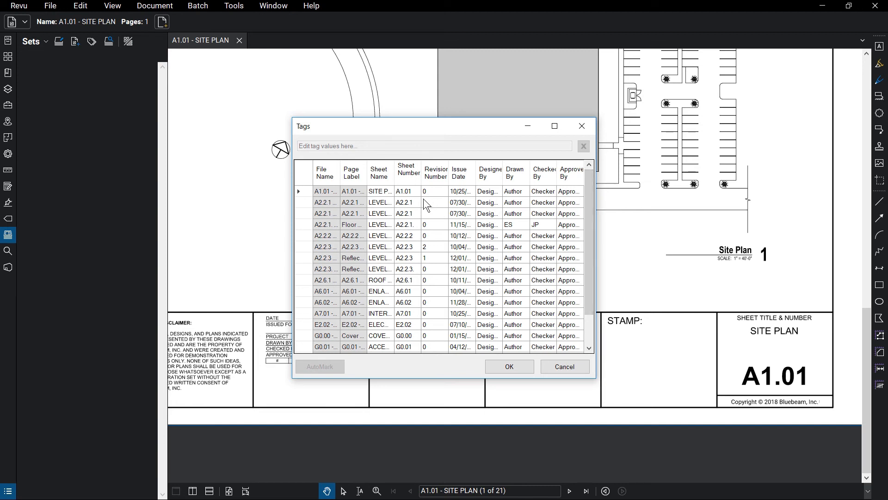
Accept the sheets' tag values and copy markups from the current to the revised pages, stamping the current pages Superseded.
{"action": "left_click", "coordinate": [390, 191]}
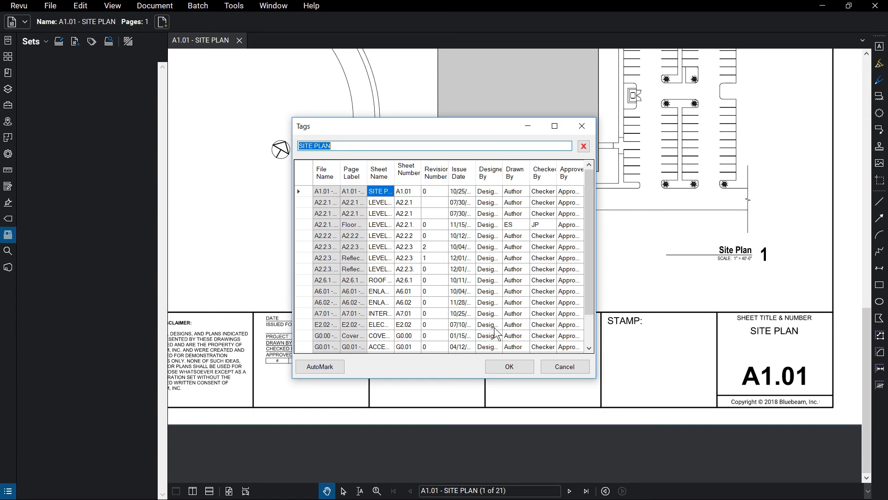
{"action": "left_click", "coordinate": [519, 364]}
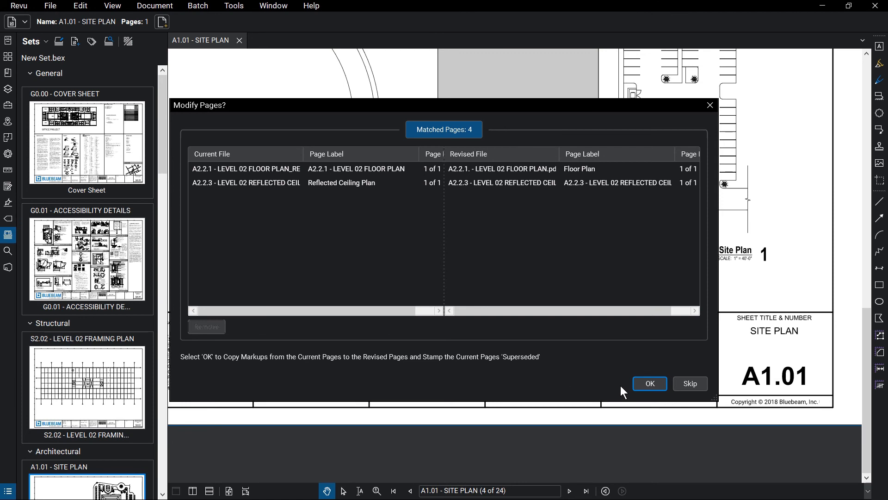
{"action": "left_click", "coordinate": [659, 384]}
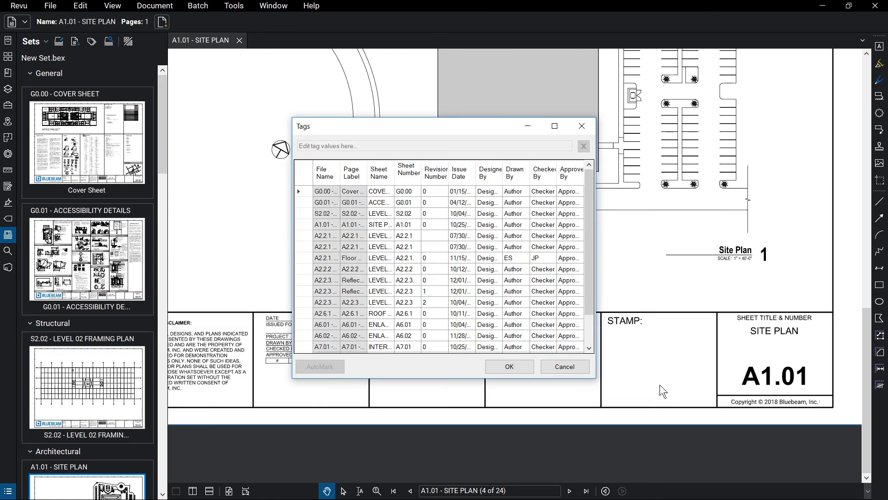
{"action": "left_click", "coordinate": [522, 370]}
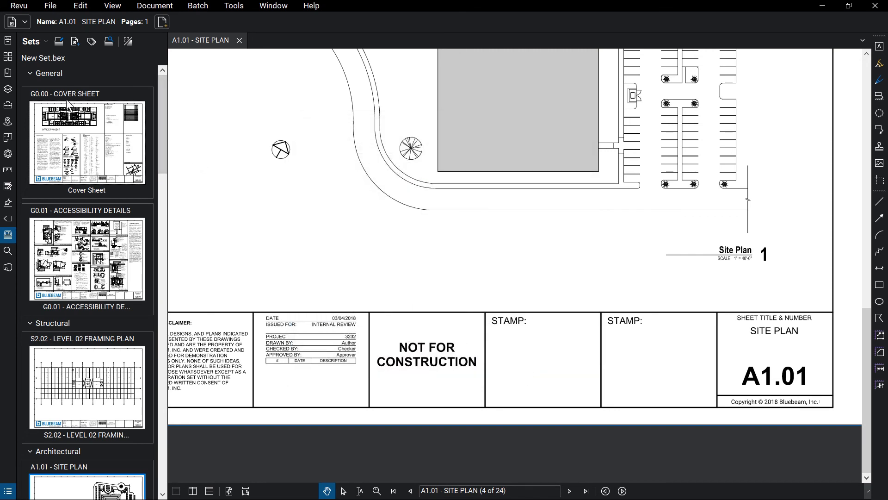
Collapse the General category and view the superseded revision of the A2.2.1 floor plan, returning to the latest revision.
{"action": "left_click", "coordinate": [30, 75]}
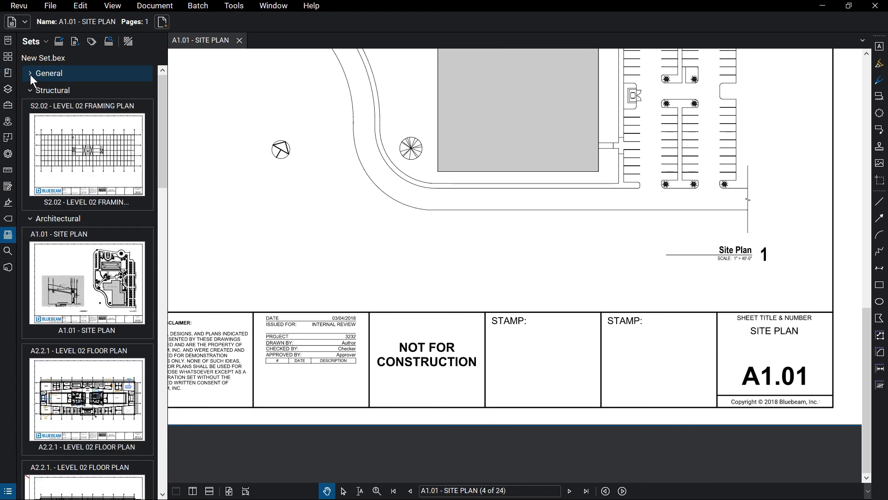
{"action": "left_click_drag", "start_coordinate": [160, 88], "coordinate": [159, 154]}
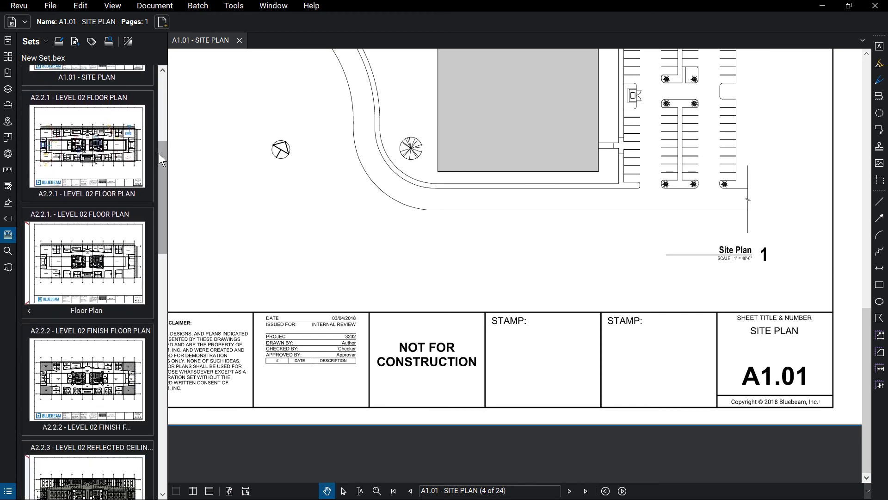
{"action": "left_click", "coordinate": [30, 310]}
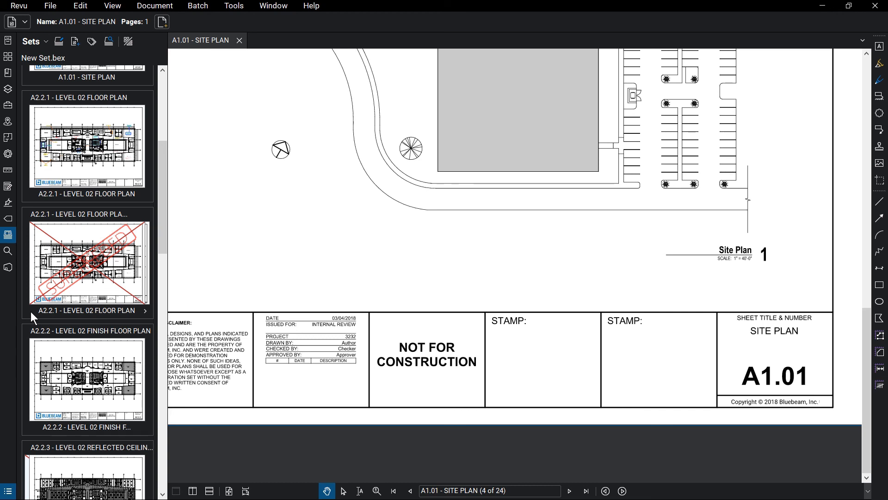
{"action": "left_click", "coordinate": [145, 311]}
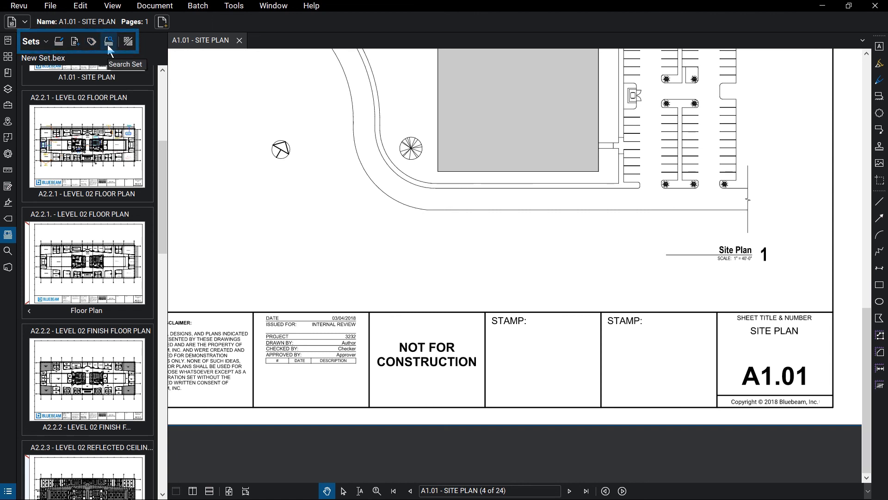
Examine the set's management and Publish options, leaving them without choosing one.
{"action": "left_click", "coordinate": [46, 42]}
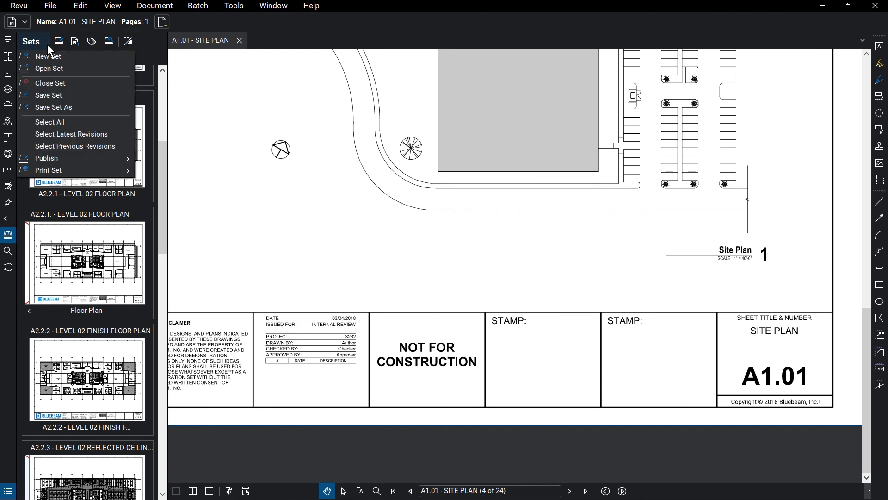
{"action": "mouse_move", "coordinate": [92, 172]}
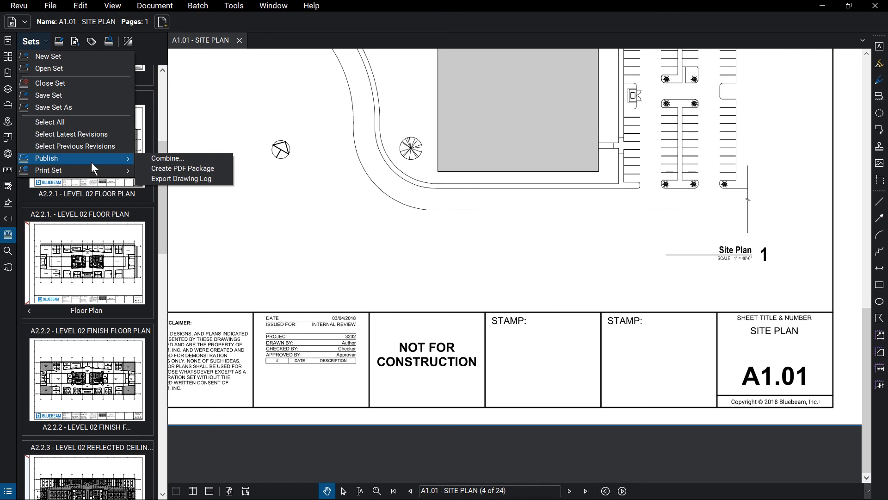
{"action": "left_click", "coordinate": [238, 134]}
{"action": "scroll", "coordinate": [238, 134], "scroll_direction": "down", "scroll_amount": 5}
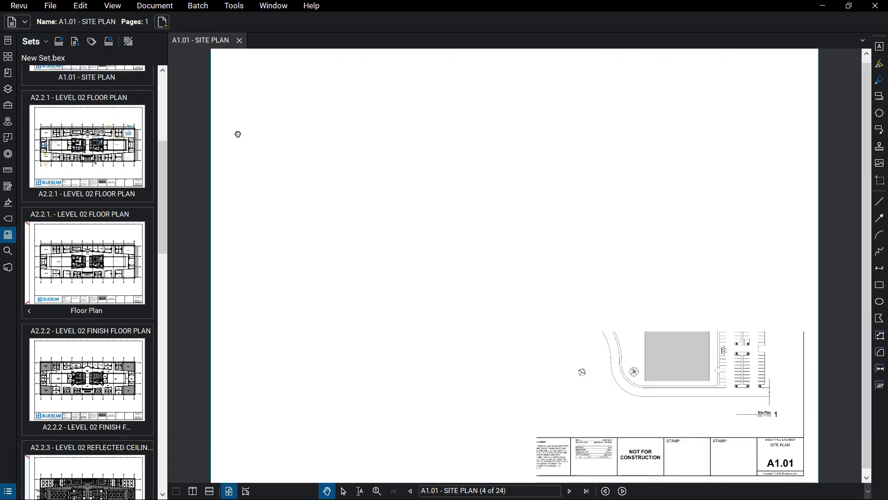